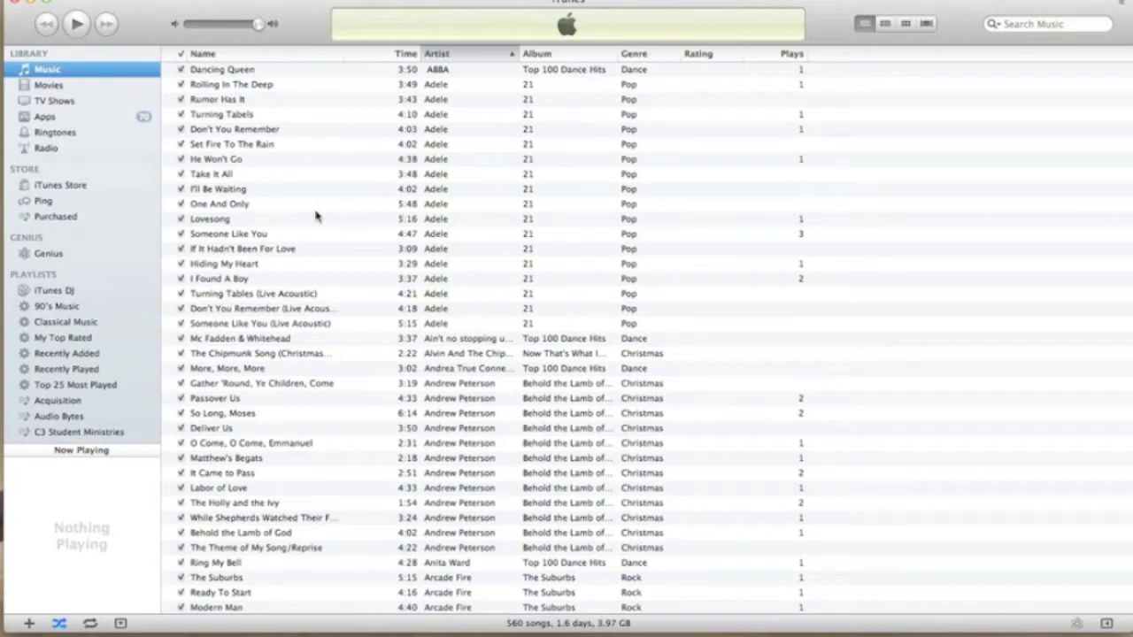
Create a new empty playlist, which appears as 'untitled playlist 2' in the sidebar.
{"action": "scroll", "coordinate": [106, 292], "scroll_direction": "down", "scroll_amount": 5}
{"action": "scroll", "coordinate": [106, 292], "scroll_direction": "up", "scroll_amount": 5}
{"action": "mouse_move", "coordinate": [396, 630]}
{"action": "scroll", "coordinate": [79, 266], "scroll_direction": "down", "scroll_amount": 10}
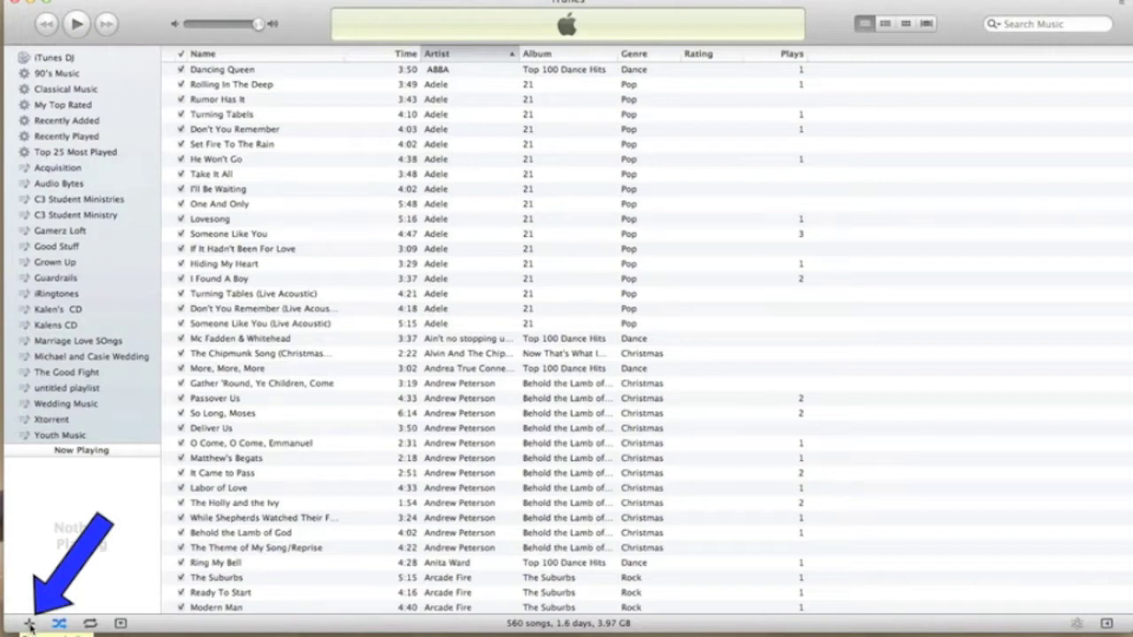
{"action": "left_click", "coordinate": [30, 623]}
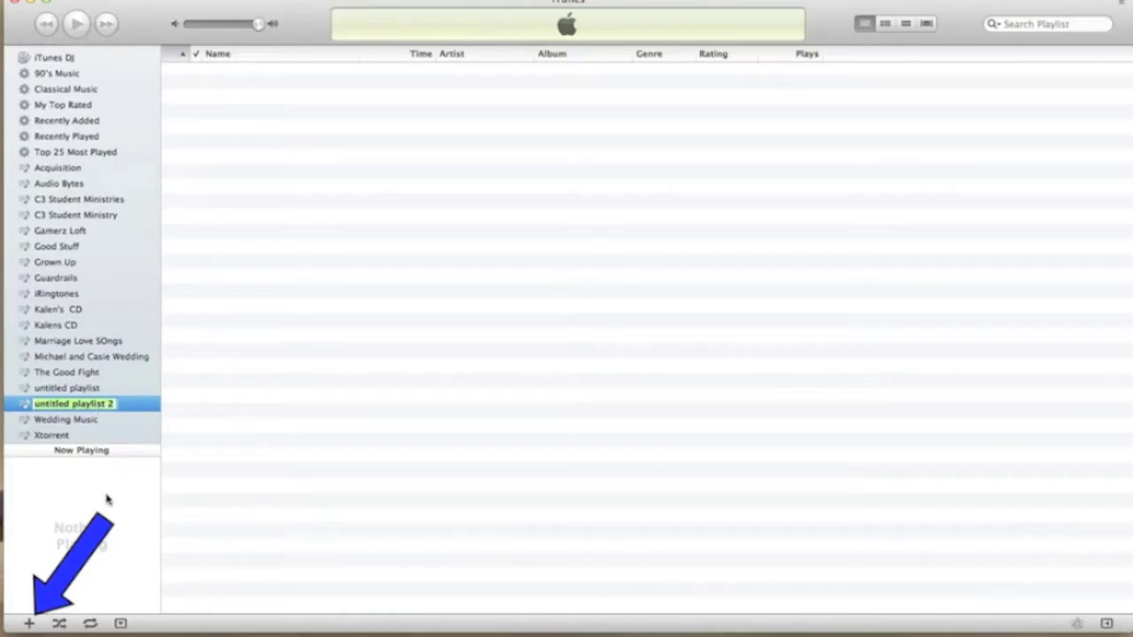
Rename the new playlist to 'Test Playlist 1', correcting the typo.
{"action": "type", "text": "Teset"}
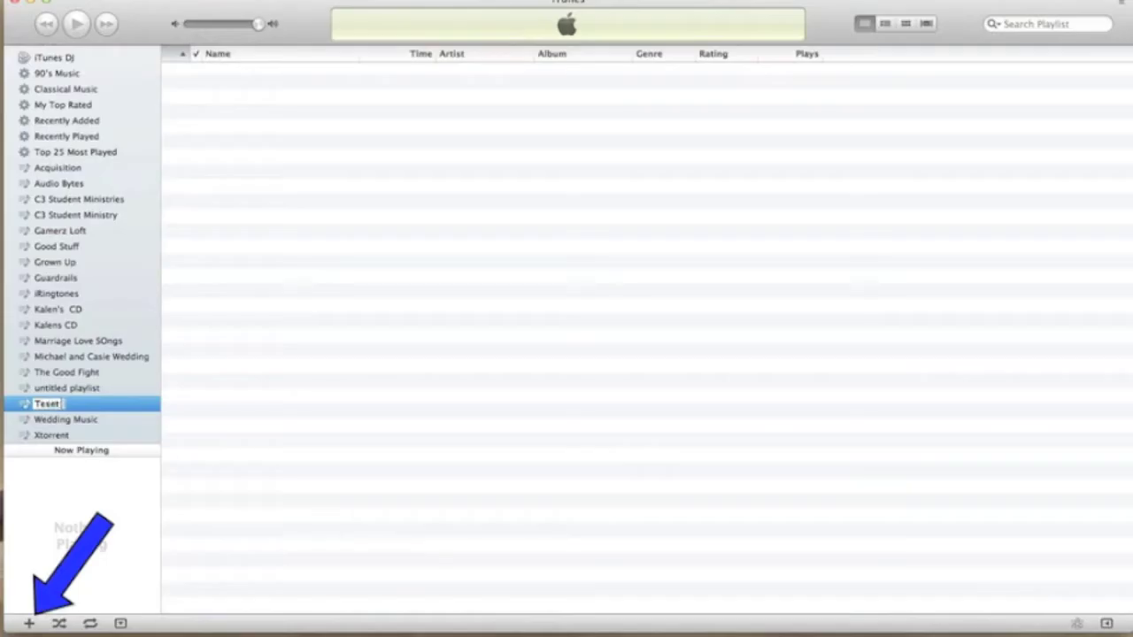
{"action": "key", "text": "BackSpace"}
{"action": "key", "text": "BackSpace"}
{"action": "key", "text": "BackSpace"}
{"action": "type", "text": "st Playlist 1"}
{"action": "key", "text": "Return"}
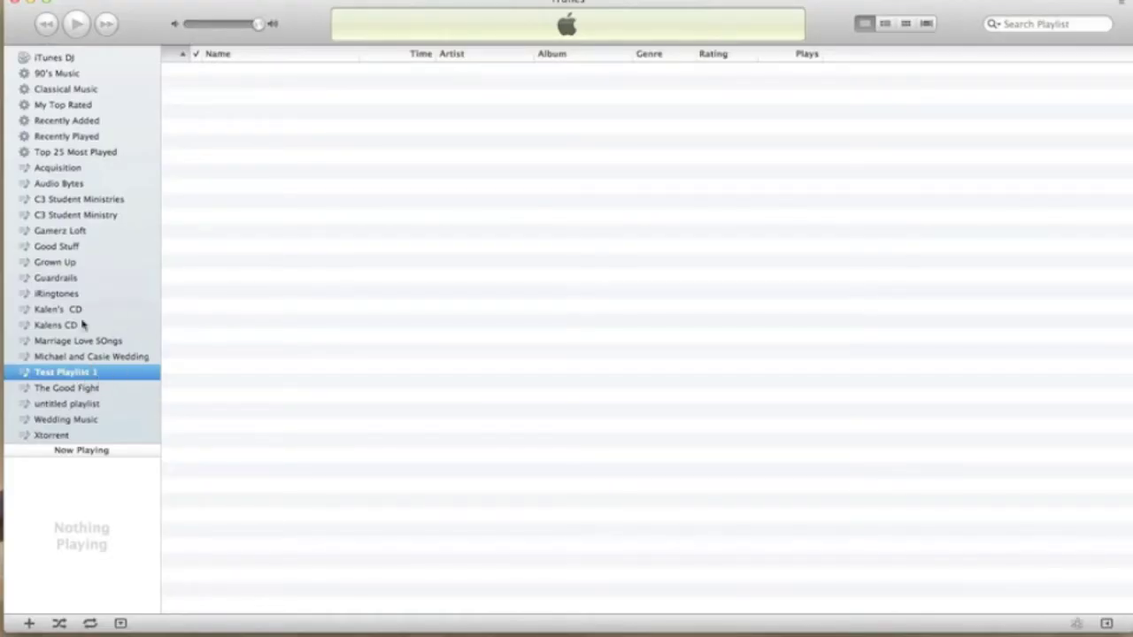
{"action": "scroll", "coordinate": [82, 324], "scroll_direction": "up", "scroll_amount": 10}
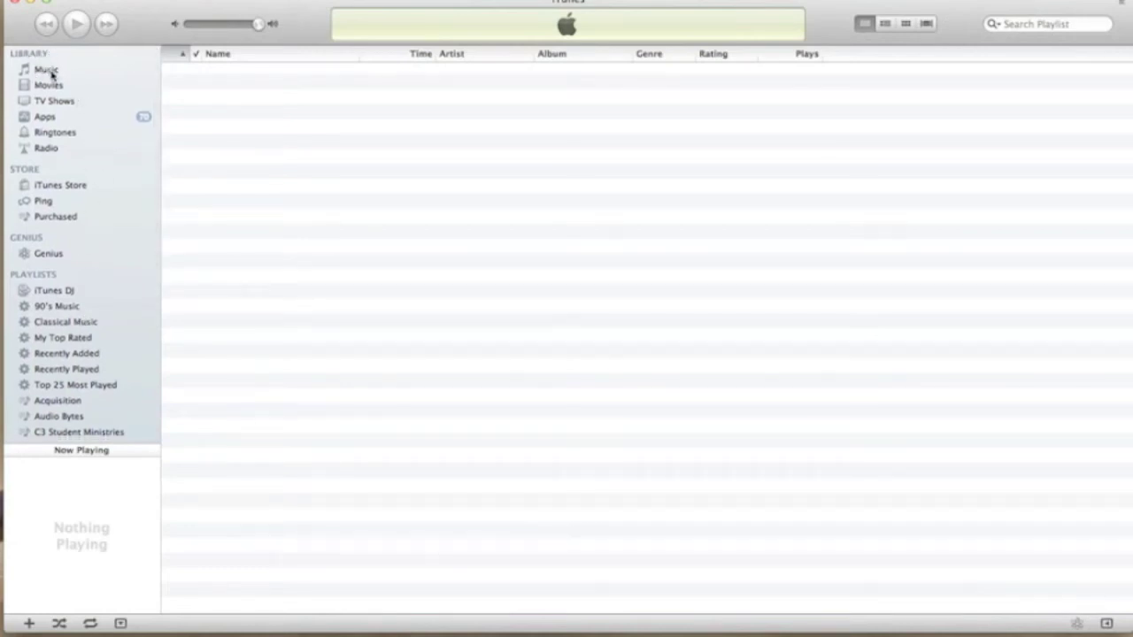
Show the Music library with all 560 songs and scroll through it.
{"action": "left_click", "coordinate": [51, 74]}
{"action": "scroll", "coordinate": [296, 181], "scroll_direction": "down", "scroll_amount": 15}
{"action": "scroll", "coordinate": [297, 181], "scroll_direction": "up", "scroll_amount": 10}
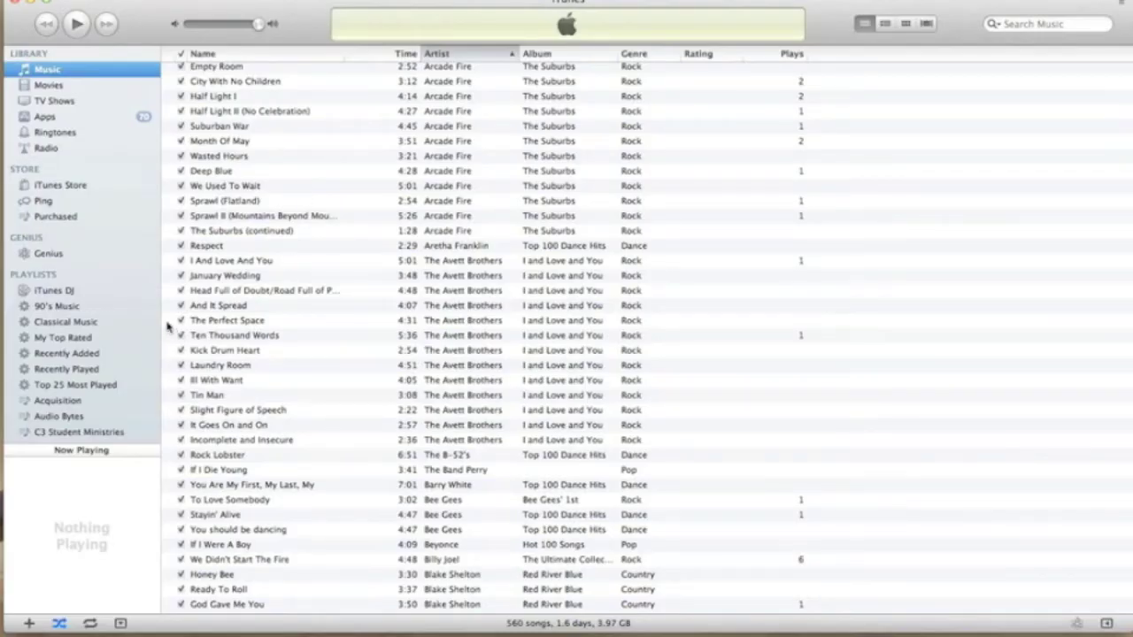
{"action": "scroll", "coordinate": [102, 281], "scroll_direction": "down", "scroll_amount": 2}
{"action": "scroll", "coordinate": [102, 281], "scroll_direction": "down", "scroll_amount": 10}
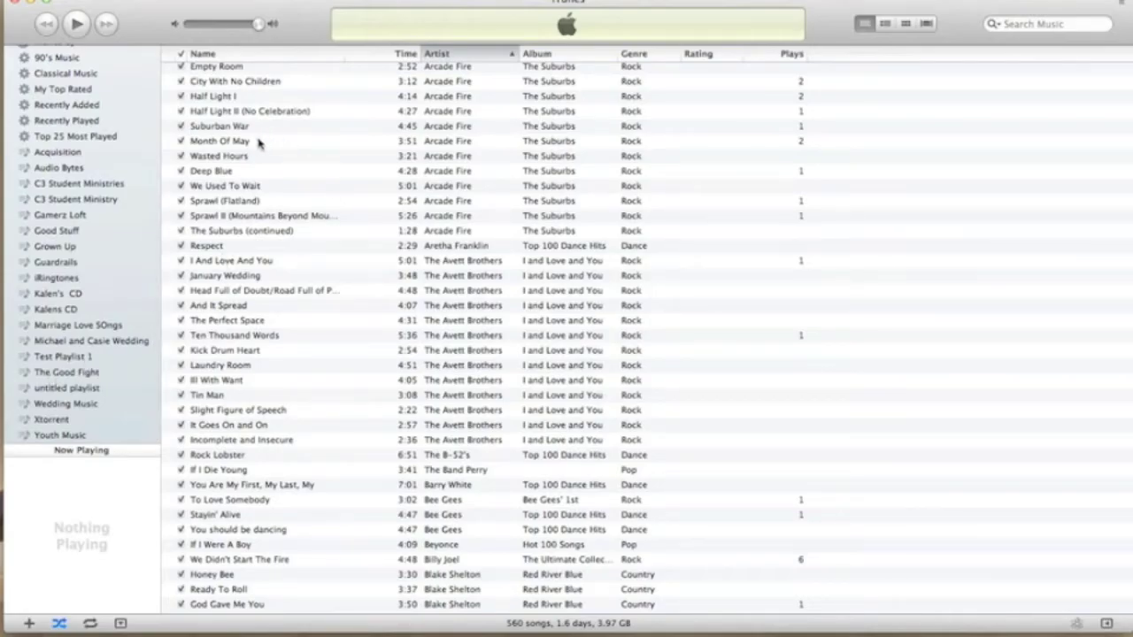
Drag Month Of May into Test Playlist 1.
{"action": "left_click_drag", "start_coordinate": [252, 148], "coordinate": [244, 215]}
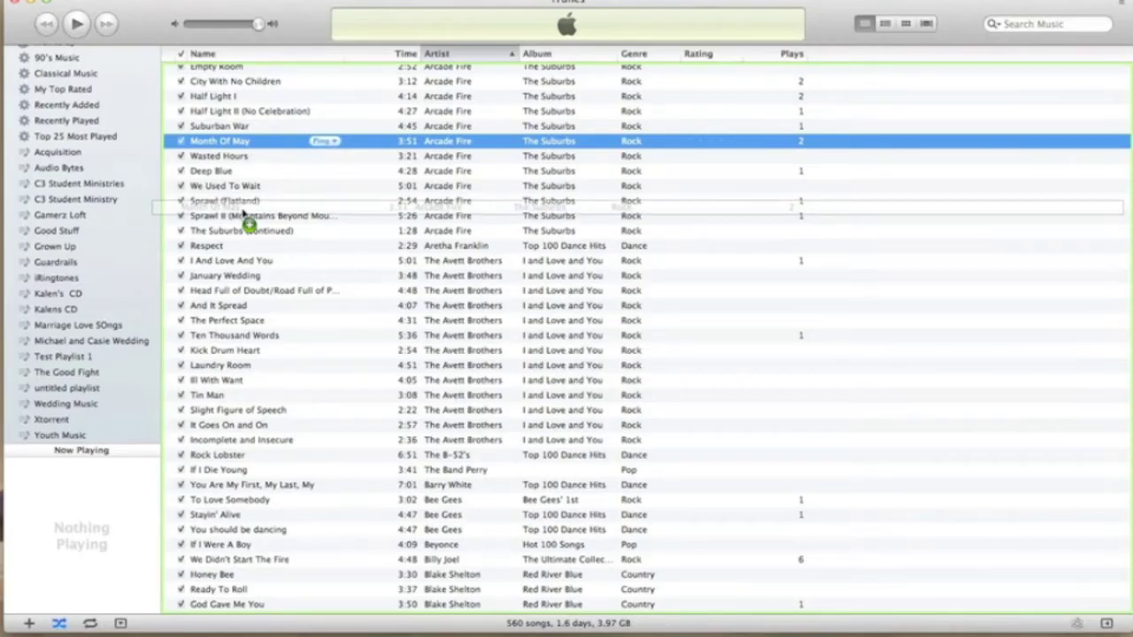
{"action": "left_click_drag", "start_coordinate": [246, 215], "coordinate": [81, 358]}
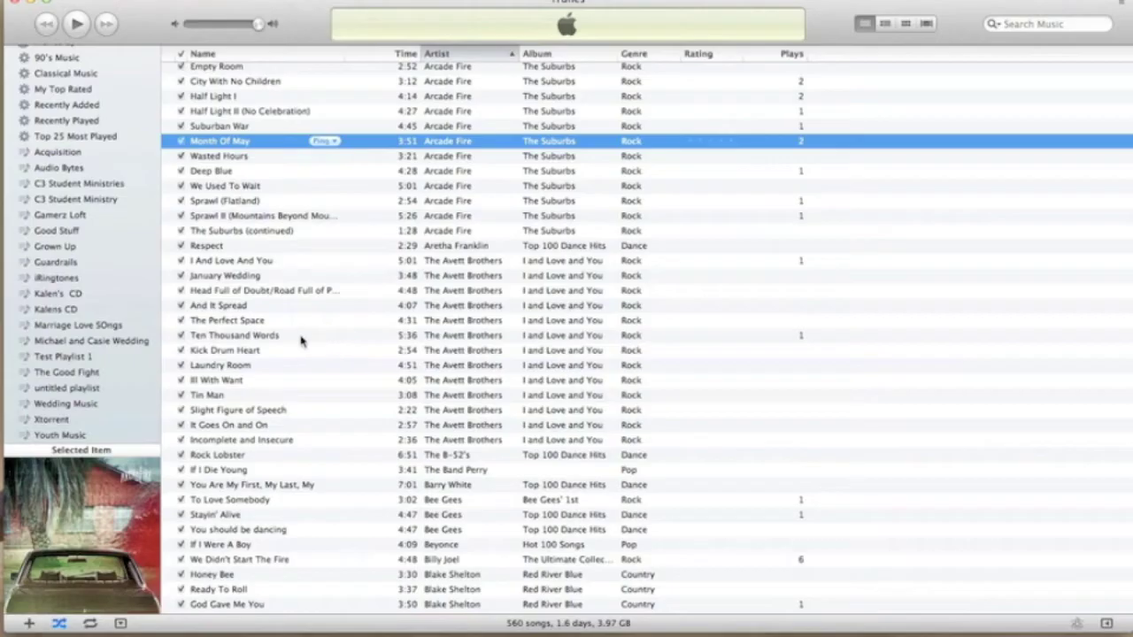
Drag The Perfect Space and To Love Somebody into Test Playlist 1.
{"action": "left_click", "coordinate": [269, 324]}
{"action": "left_click_drag", "start_coordinate": [268, 324], "coordinate": [98, 357]}
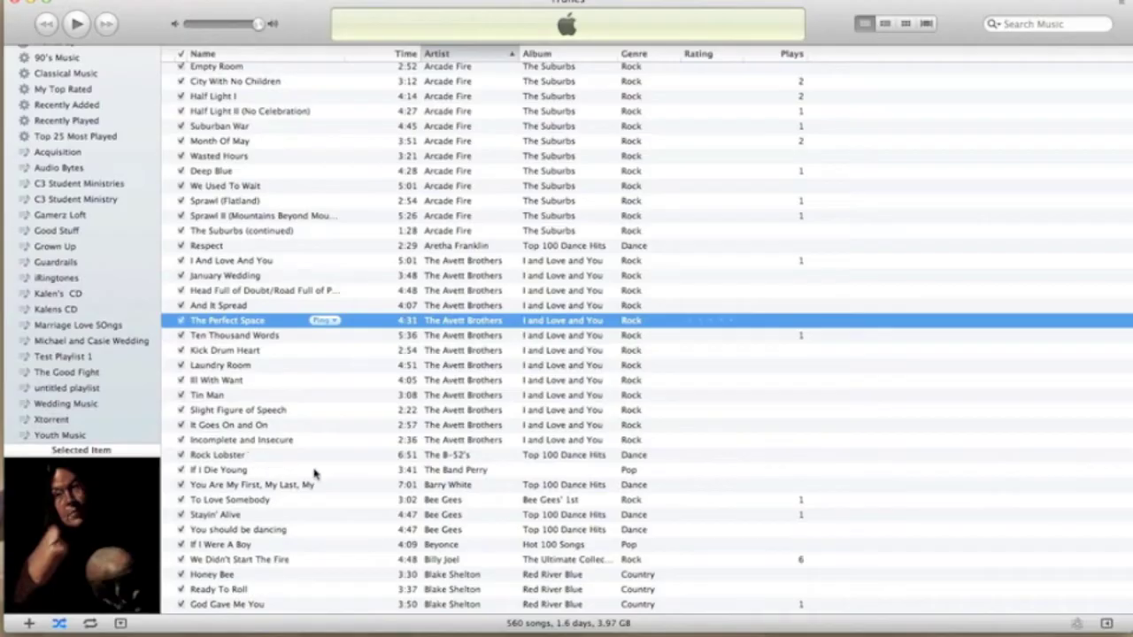
{"action": "left_click", "coordinate": [265, 500]}
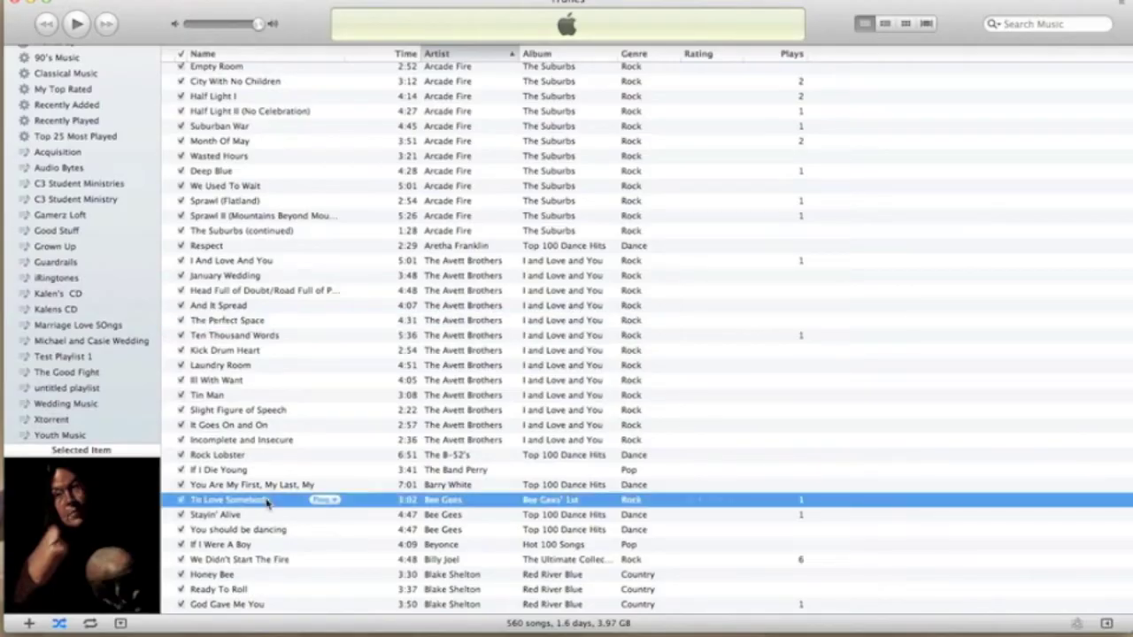
{"action": "left_click_drag", "start_coordinate": [265, 501], "coordinate": [109, 363]}
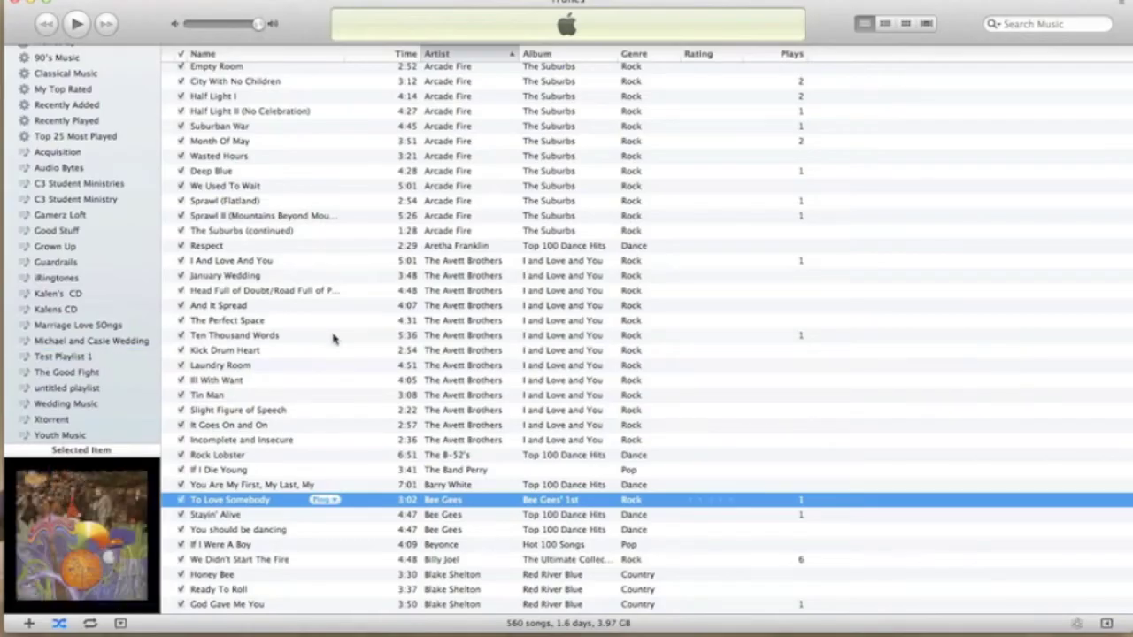
{"action": "left_click", "coordinate": [78, 359]}
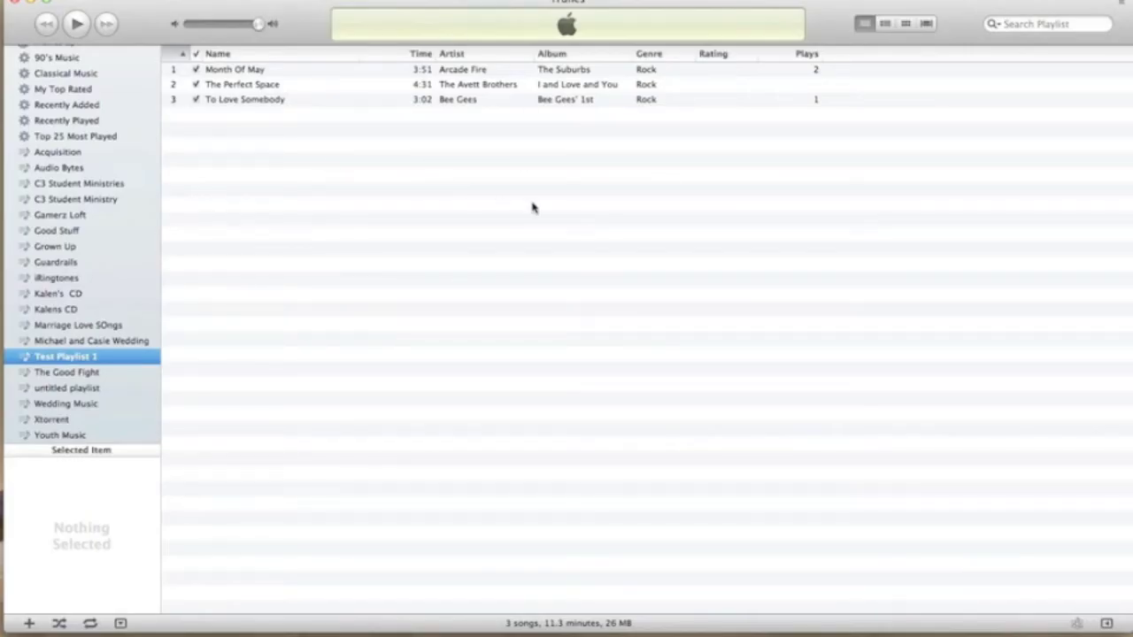
{"action": "scroll", "coordinate": [86, 222], "scroll_direction": "up", "scroll_amount": 10}
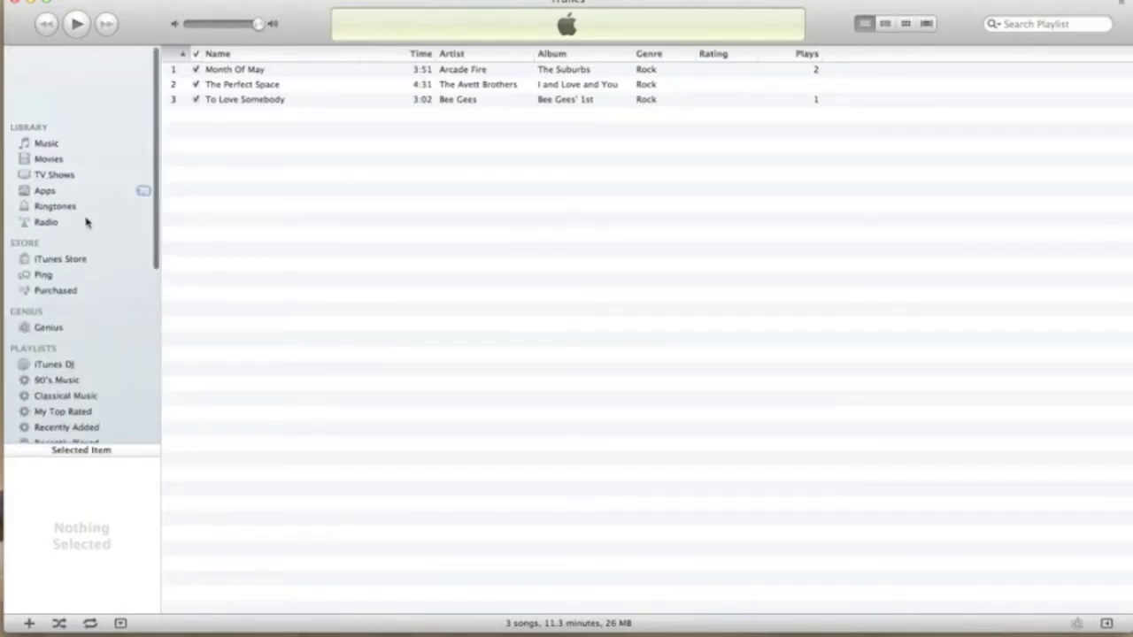
{"action": "left_click", "coordinate": [51, 73]}
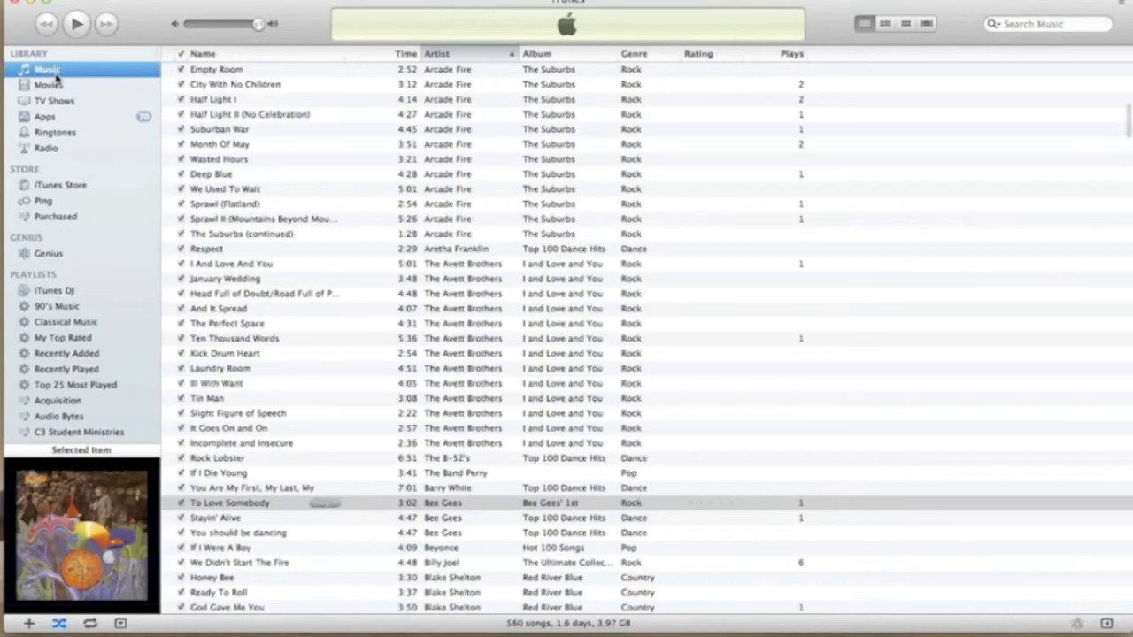
{"action": "scroll", "coordinate": [330, 185], "scroll_direction": "down", "scroll_amount": 13}
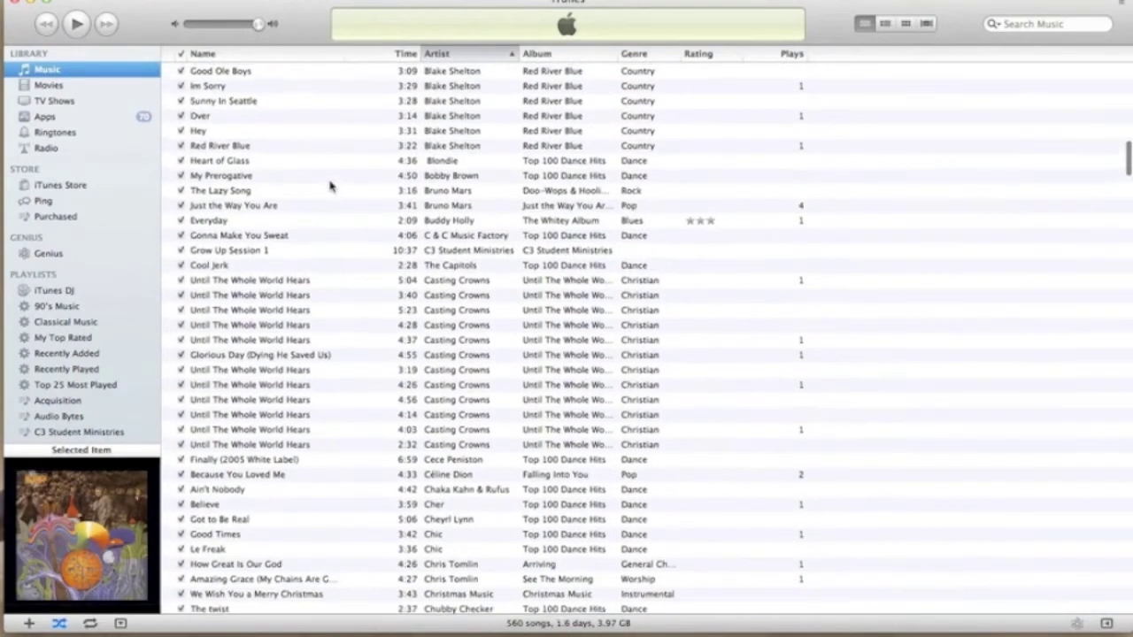
{"action": "scroll", "coordinate": [327, 182], "scroll_direction": "down", "scroll_amount": 3}
{"action": "left_click", "coordinate": [308, 168]}
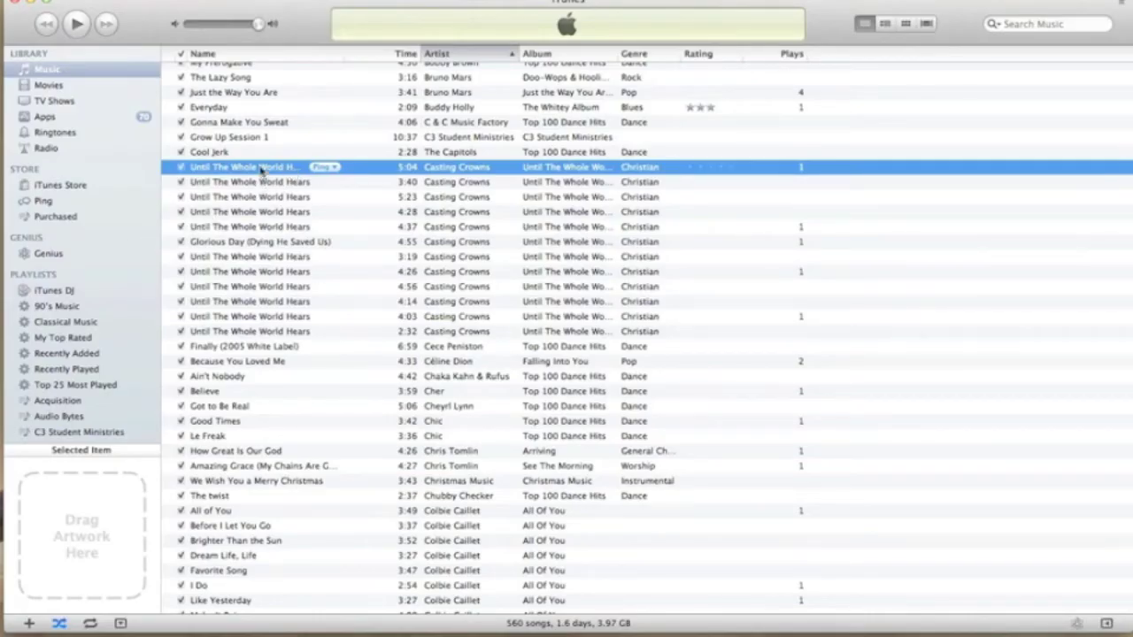
Select eleven Until The Whole World Hears tracks and Ain't Nobody, excluding Glorious Day, and drop them onto Test Playlist 1.
{"action": "left_click", "coordinate": [253, 331], "text": "shift"}
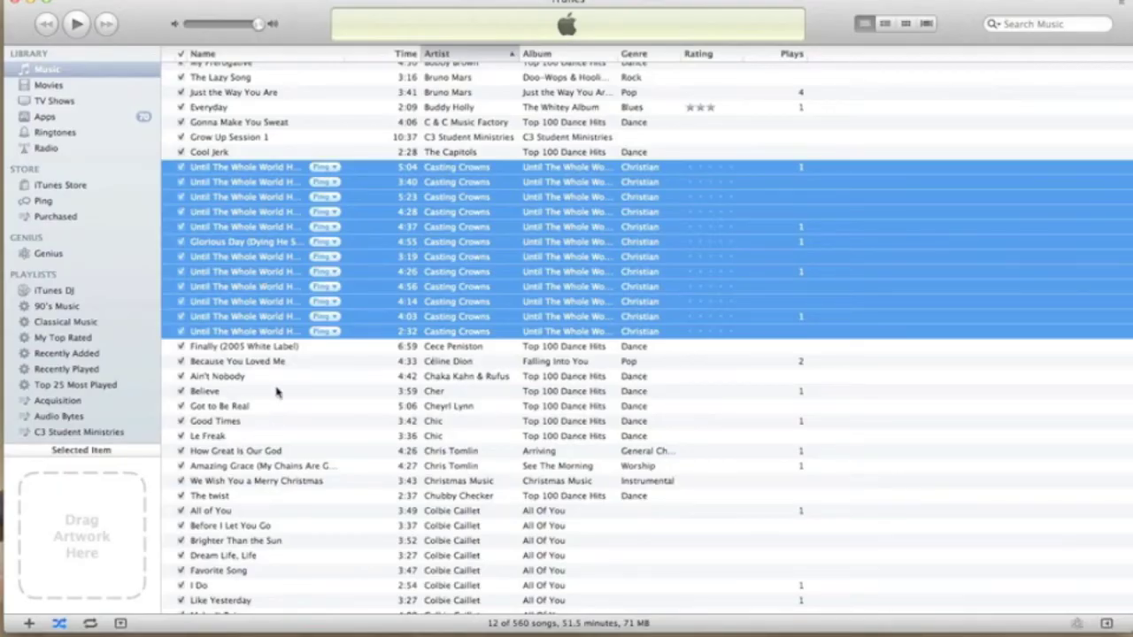
{"action": "left_click", "coordinate": [215, 379], "text": "super"}
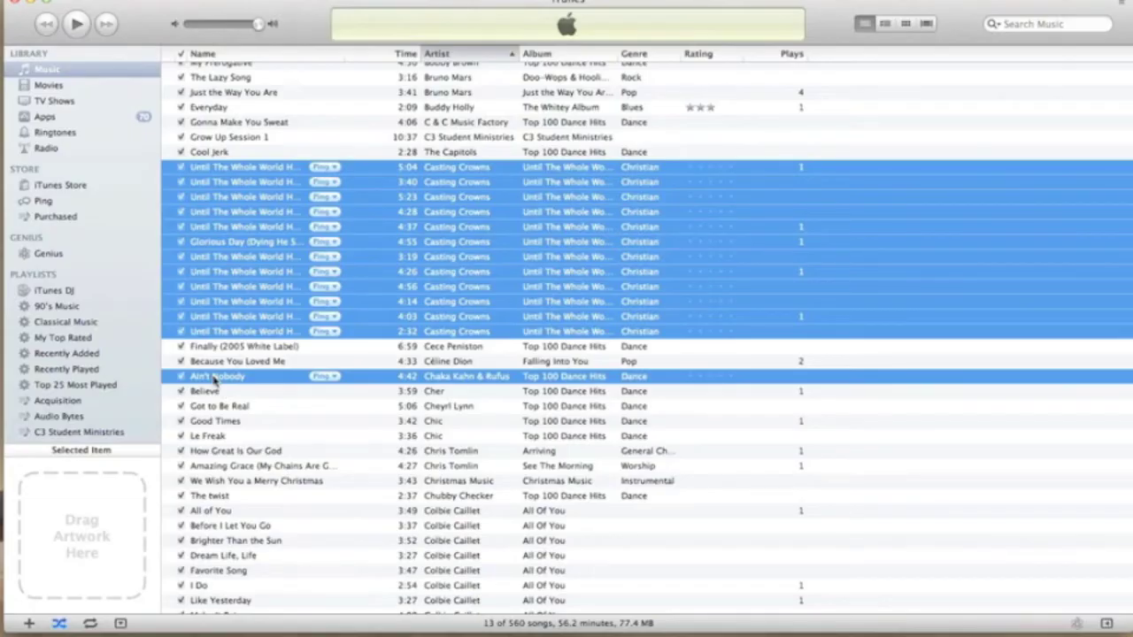
{"action": "left_click", "coordinate": [237, 247], "text": "super"}
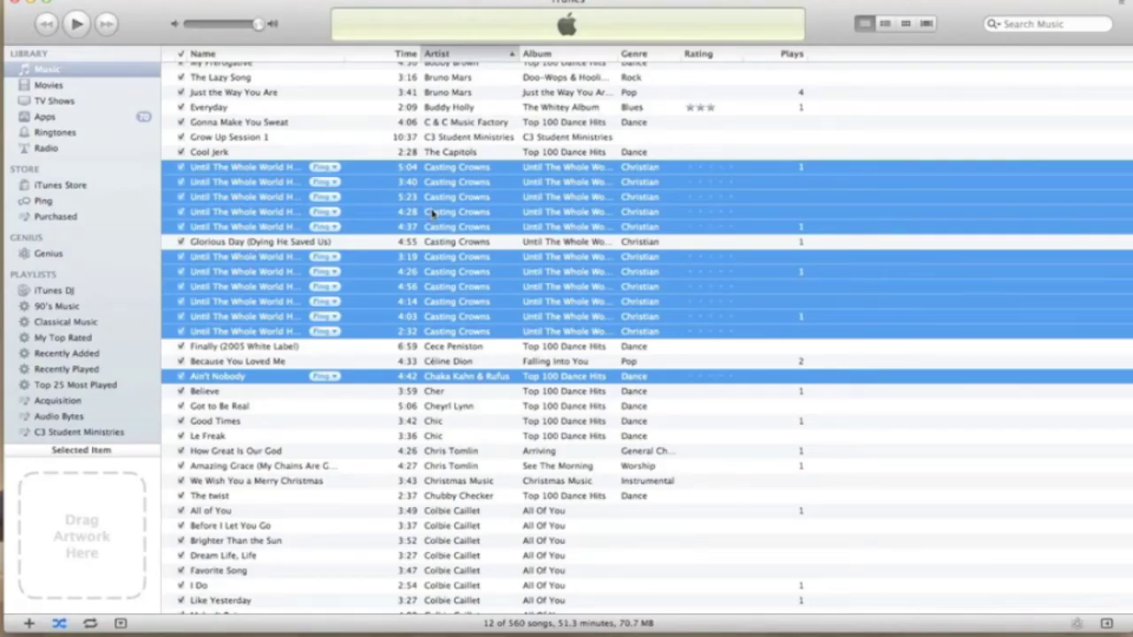
{"action": "left_click_drag", "start_coordinate": [457, 202], "coordinate": [76, 361]}
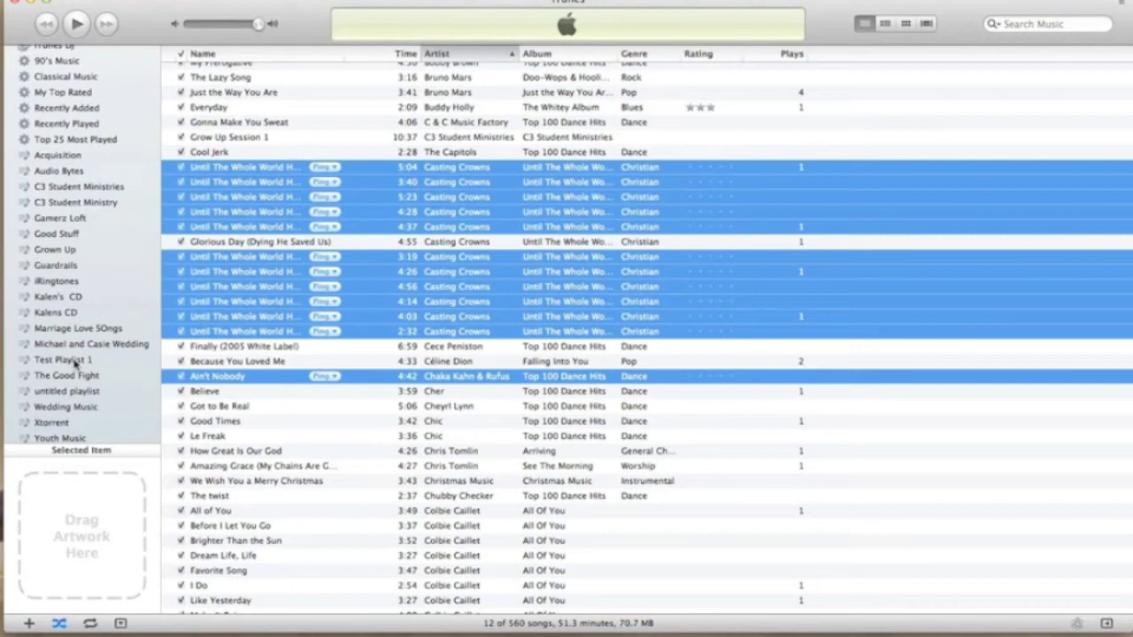
Open Test Playlist 1 to view its 15 songs totalling 1 hour.
{"action": "left_click", "coordinate": [76, 361]}
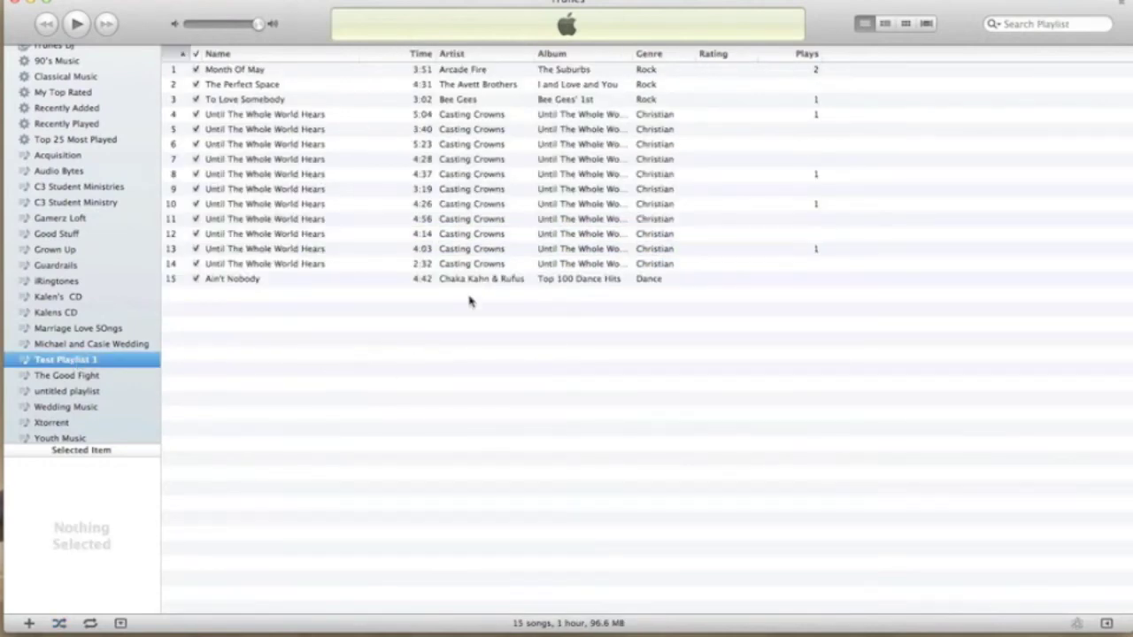